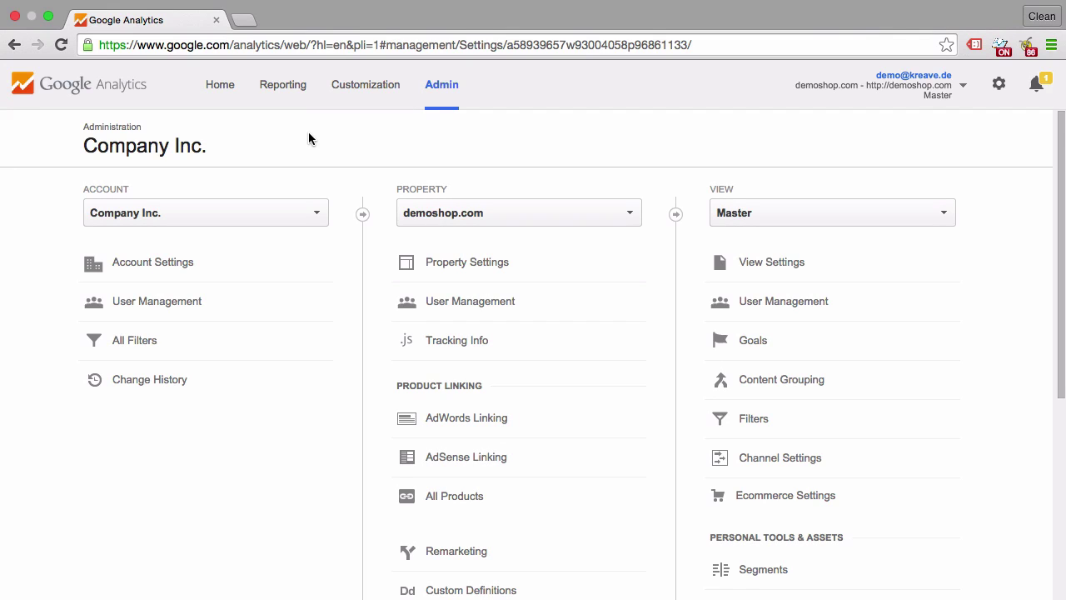
Step: Open demoshop.com's Property Settings and scroll down to the Webmaster Tools Settings
left_click(398, 278)
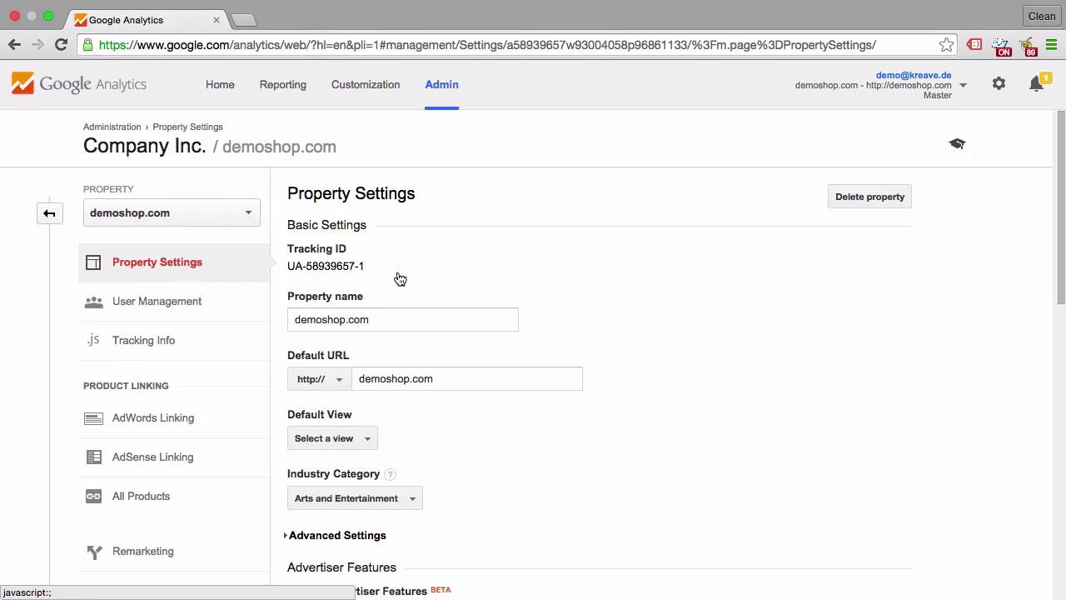
scroll(576, 305, "down", 10)
scroll(577, 305, "down", 5)
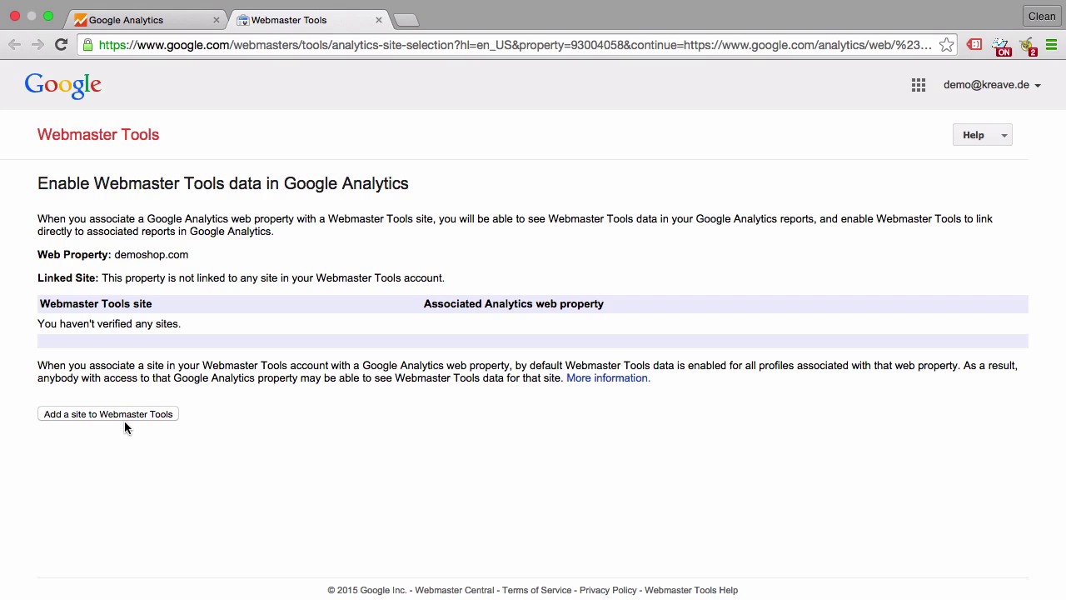
Step: Leave the Webmaster Tools page, which lists no verified sites, for the Google Analytics tab
left_click(175, 20)
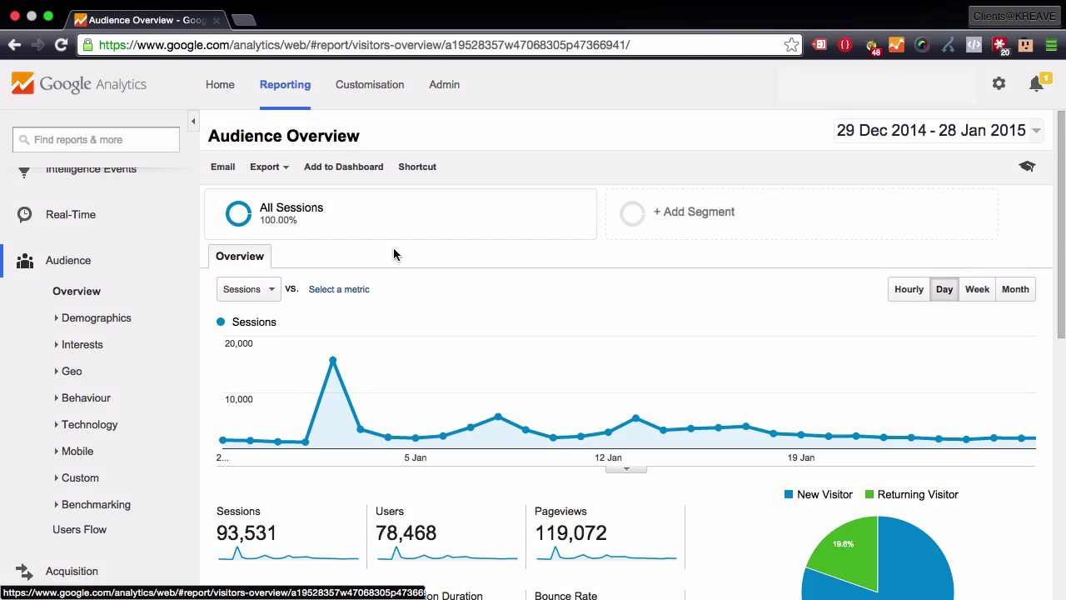
Step: Open the Acquisition > Search Engine Optimisation > Queries report and scroll to its table
left_click(25, 261)
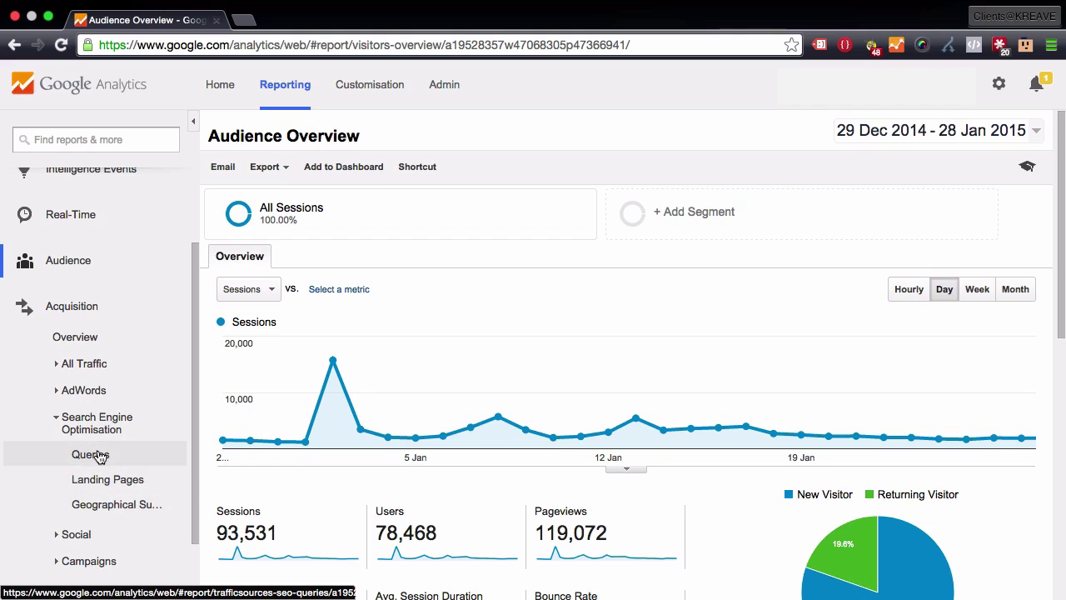
left_click(97, 454)
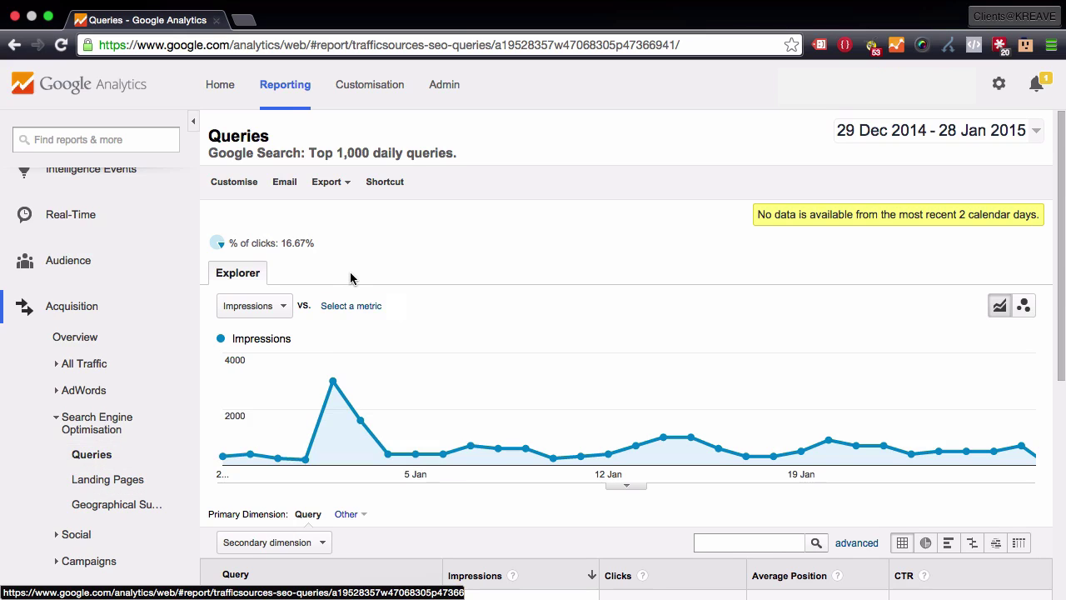
scroll(350, 279, "down", 4)
scroll(350, 278, "down", 2)
scroll(350, 278, "down", 3)
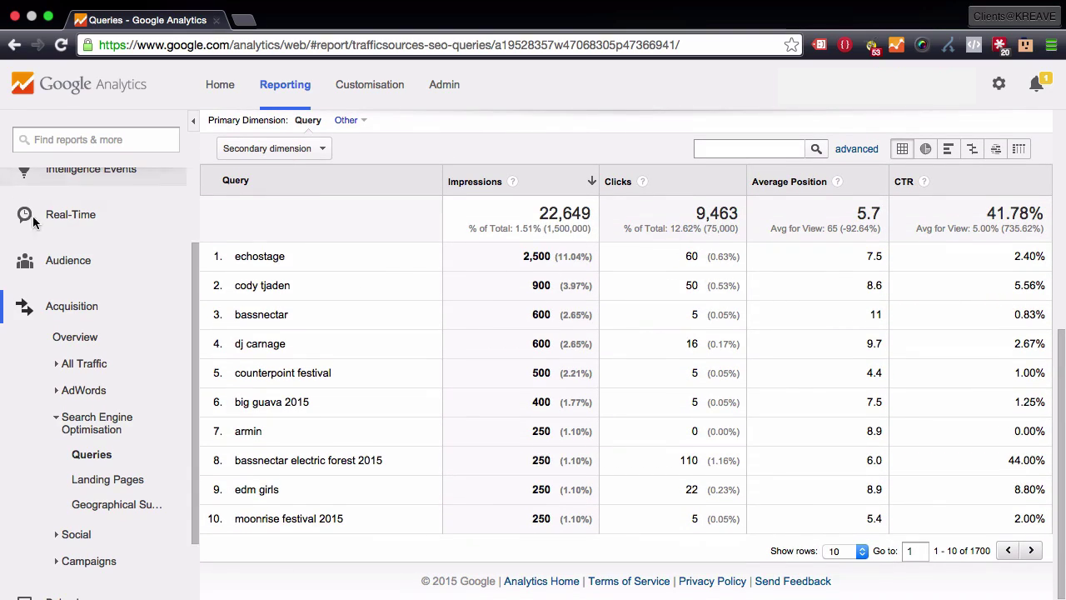
Step: Open the Search Engine Optimisation Landing Pages report and scroll through it
left_click(89, 487)
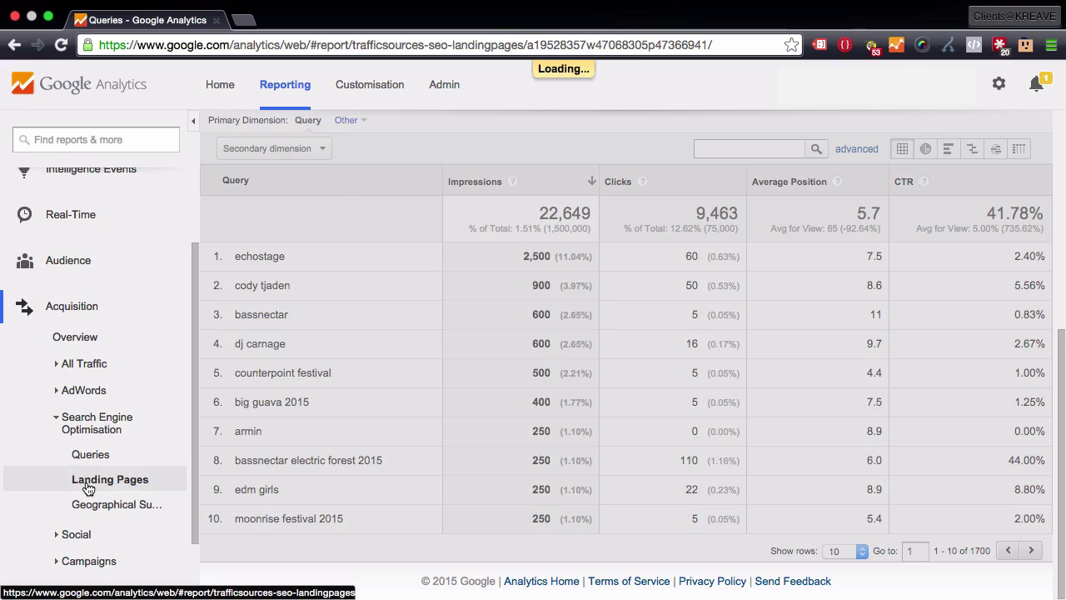
scroll(338, 467, "down", 5)
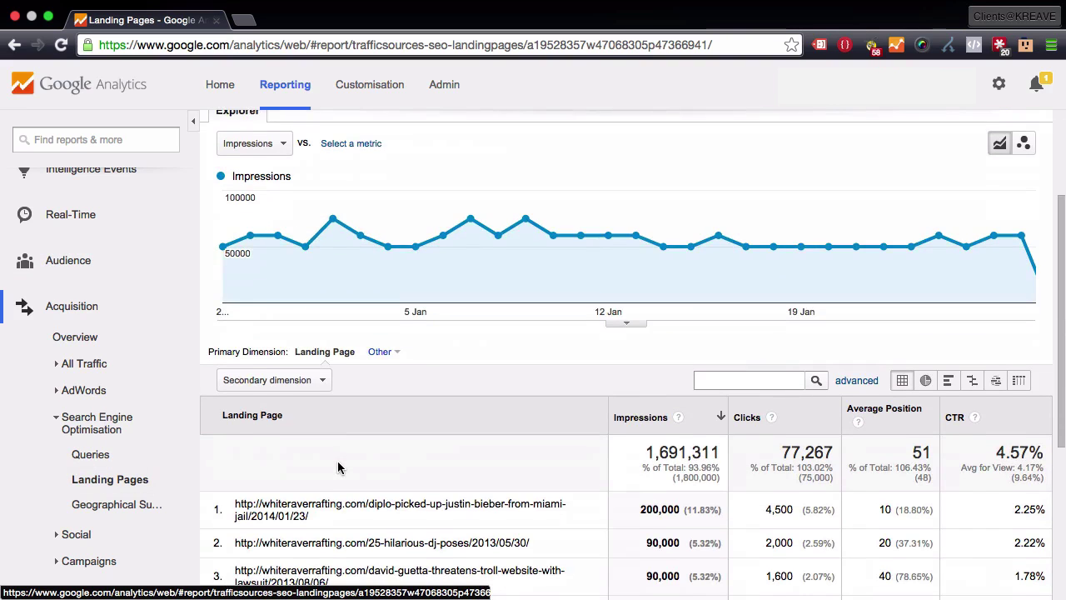
scroll(338, 467, "down", 2)
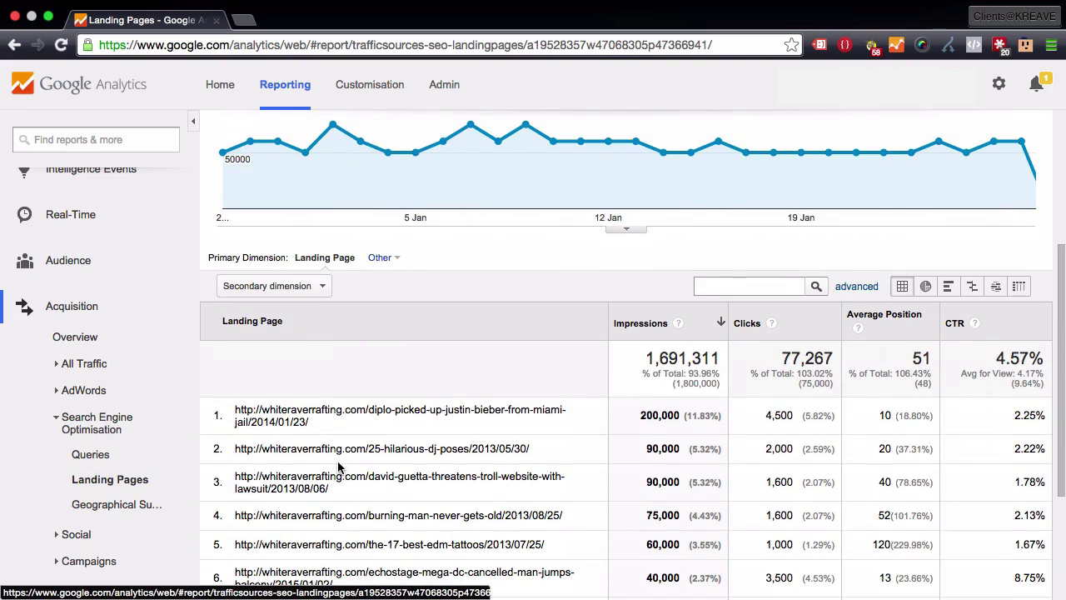
Step: Open the Geographical Summary report and review impressions by country
left_click(90, 506)
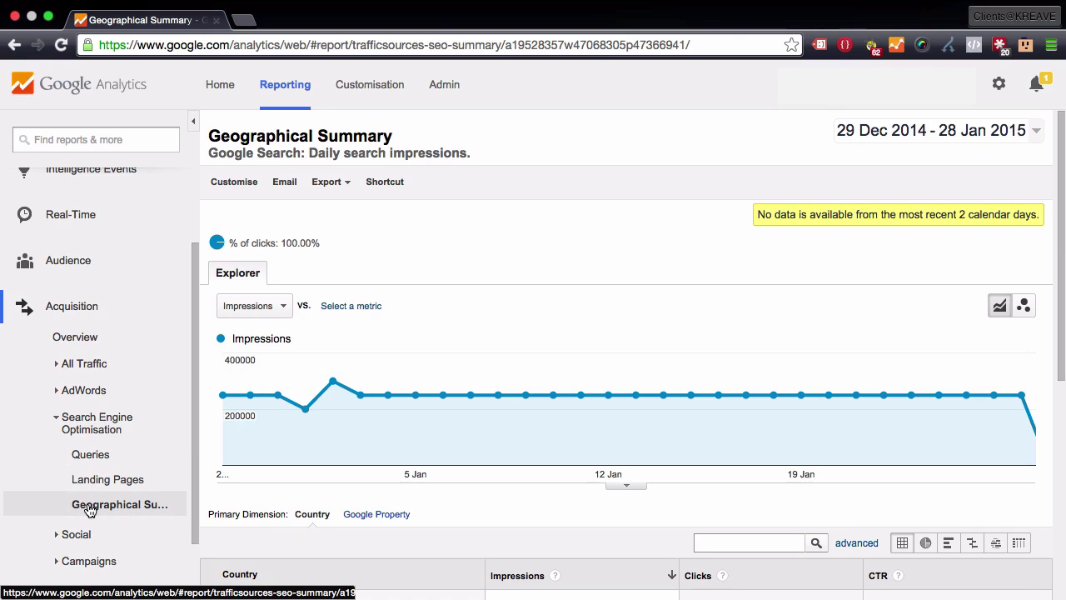
scroll(492, 442, "down", 6)
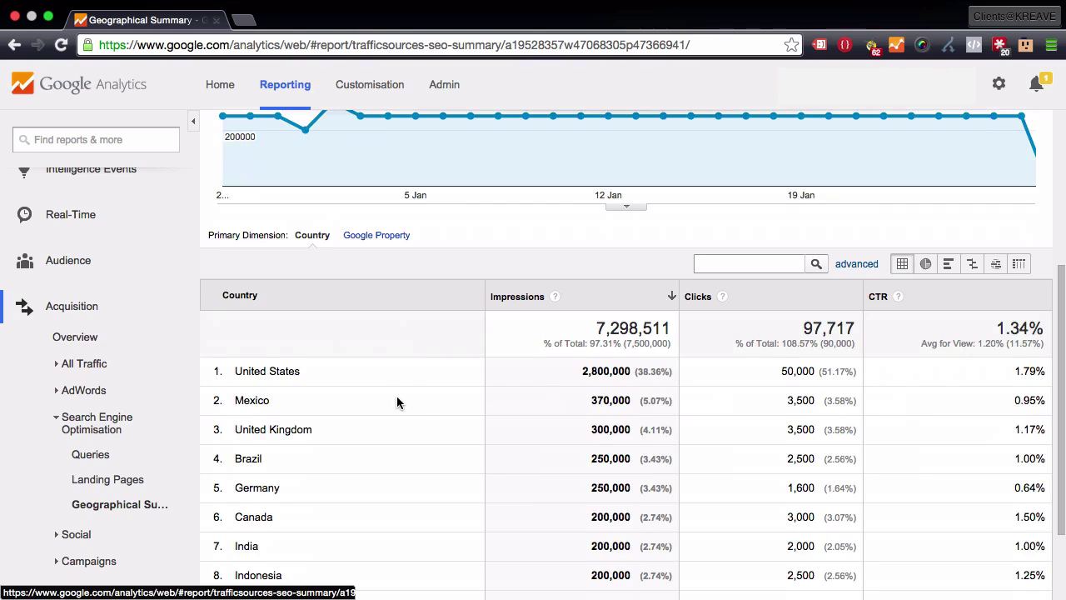
scroll(374, 429, "up", 5)
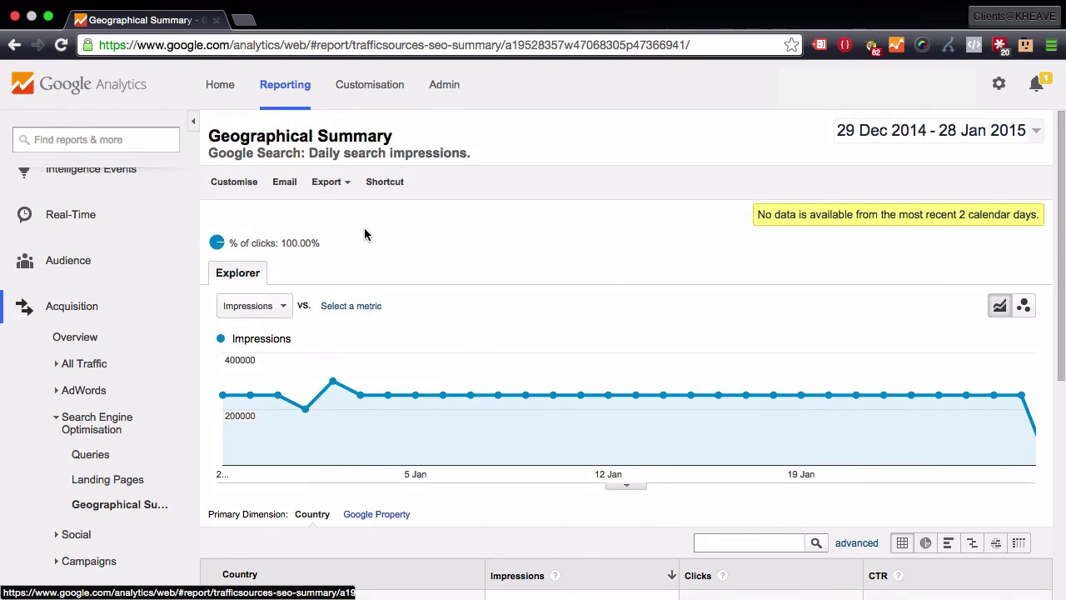
scroll(94, 418, "down", 2)
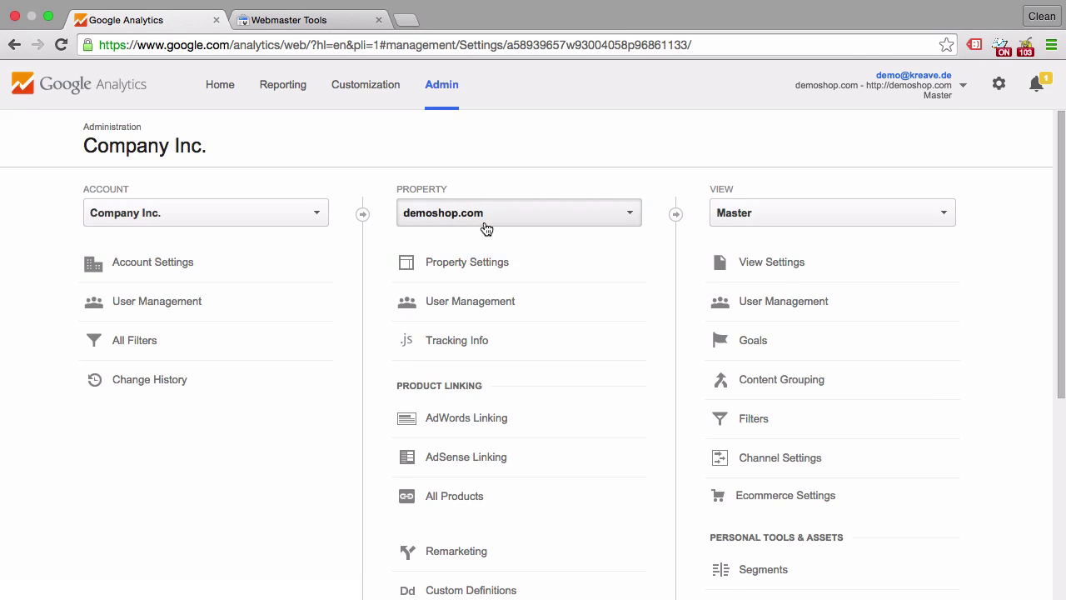
Step: Open AdWords Linking under Product Linking for the demoshop.com property
left_click(420, 436)
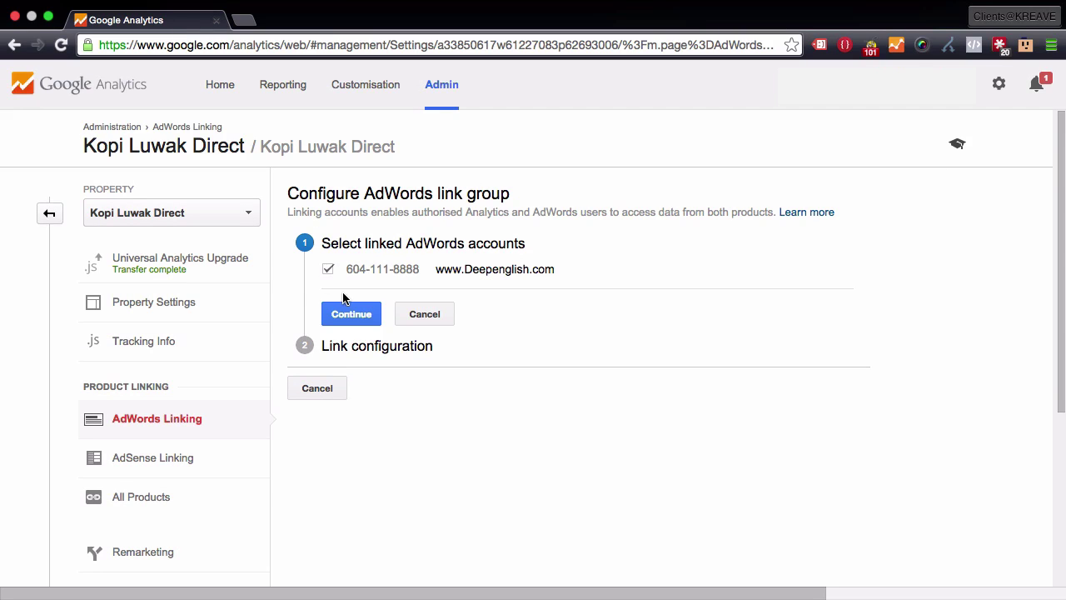
Step: Select the Deepenglish AdWords account and continue, leaving the views to link unselected
left_click(343, 313)
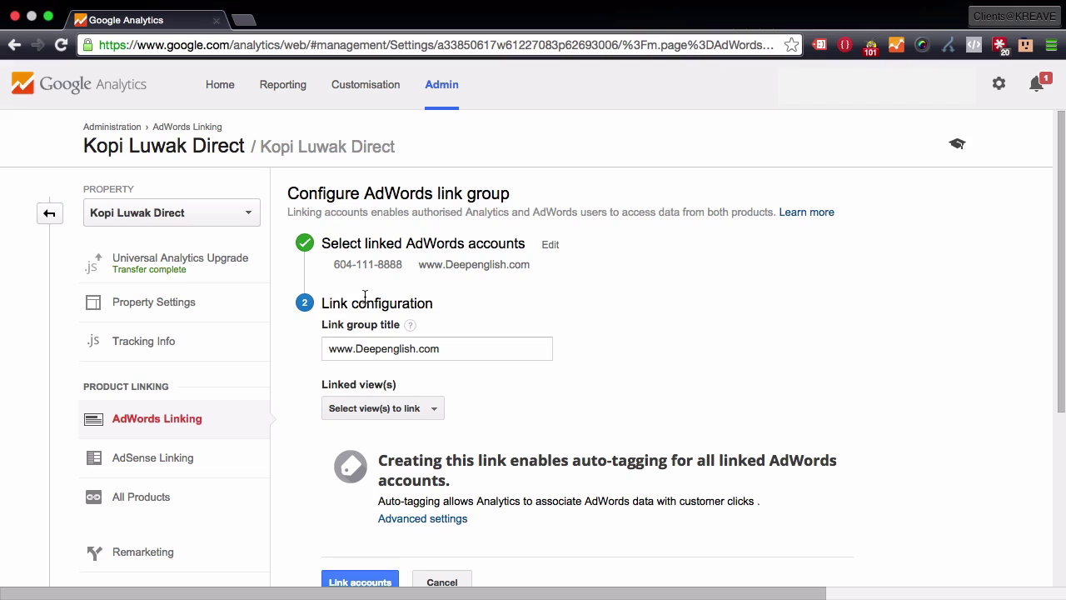
left_click(426, 421)
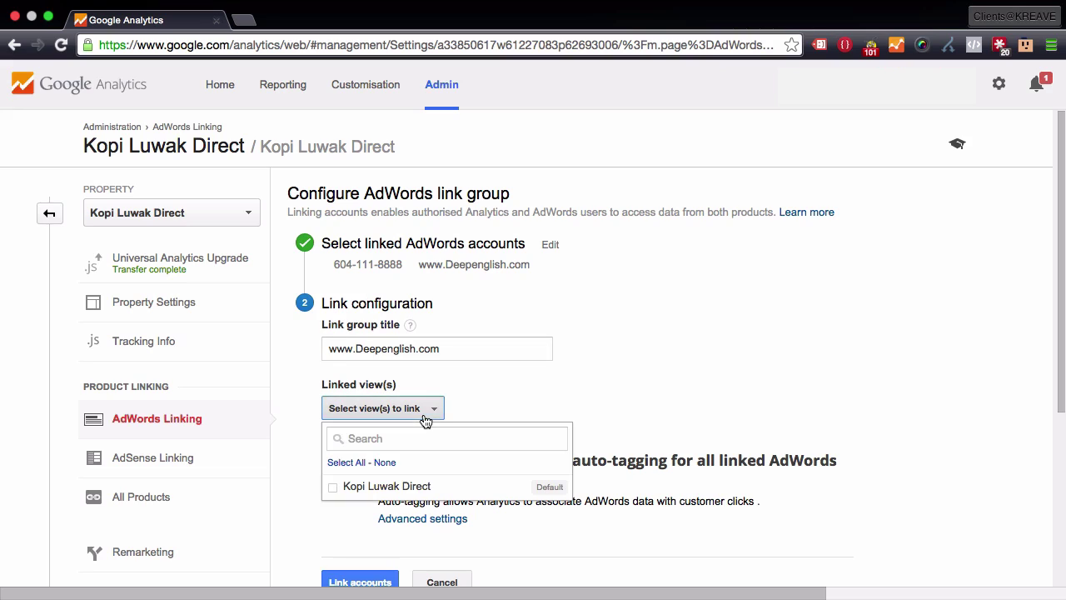
left_click(287, 505)
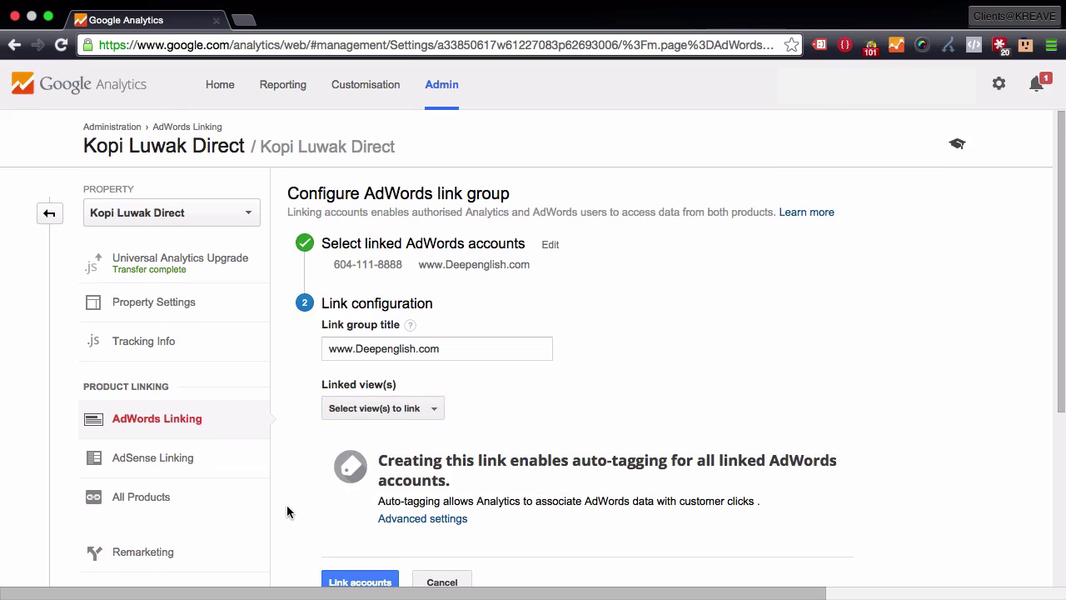
scroll(286, 506, "down", 1)
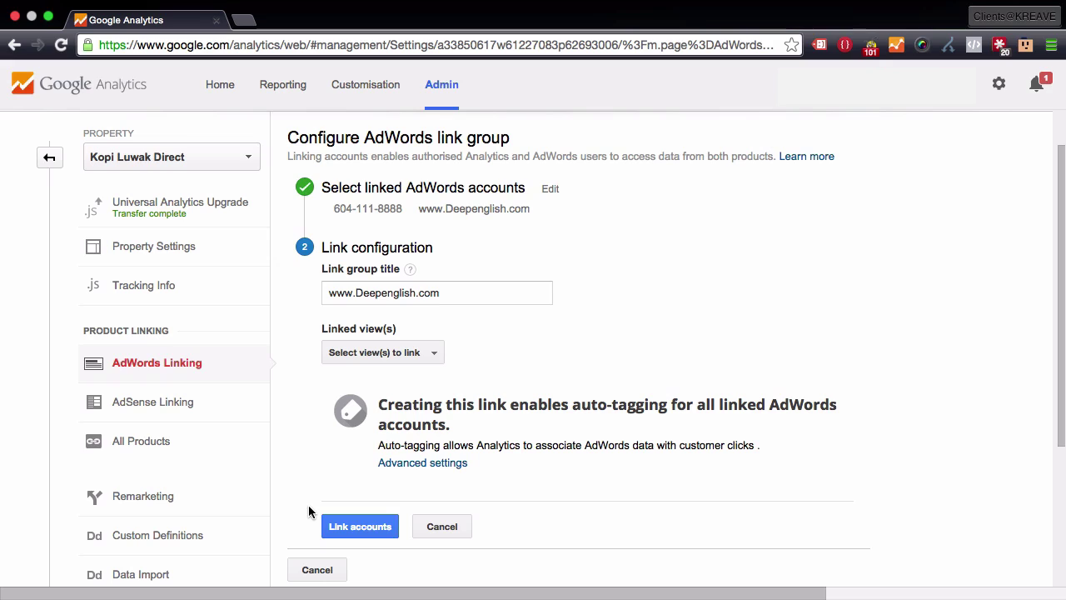
Step: Open Acquisition > AdWords > Campaigns in Reporting and look over its zero-session table
left_click(297, 105)
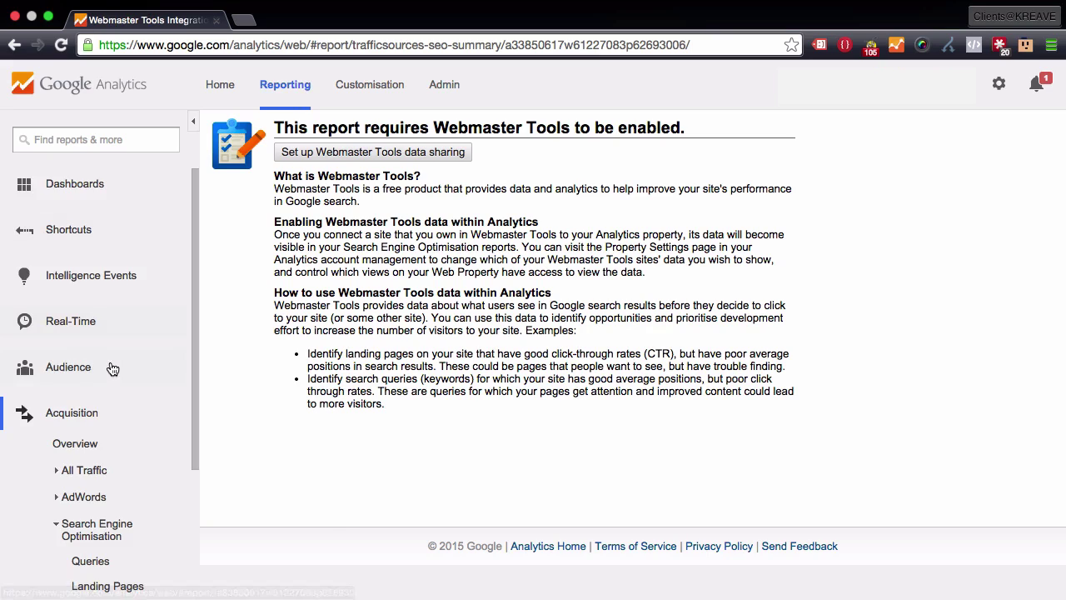
left_click(57, 525)
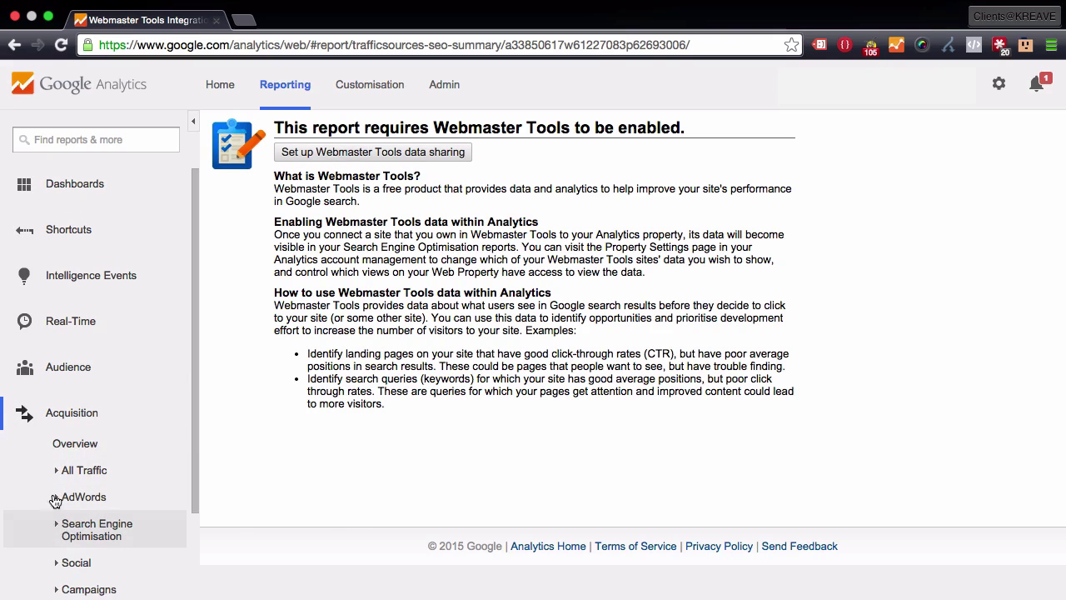
scroll(55, 427, "down", 3)
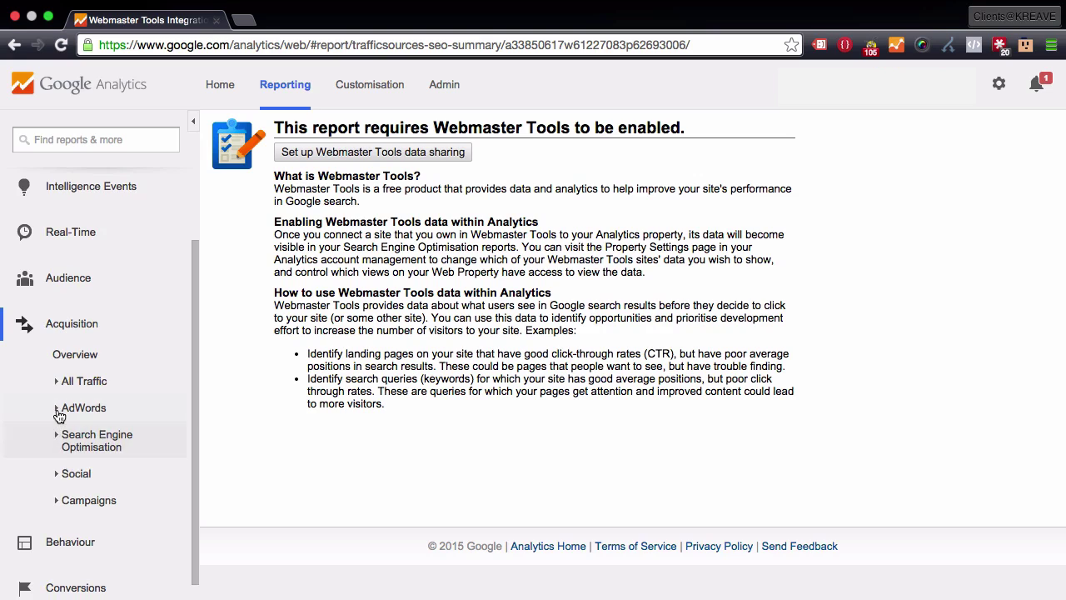
left_click(60, 407)
left_click(99, 433)
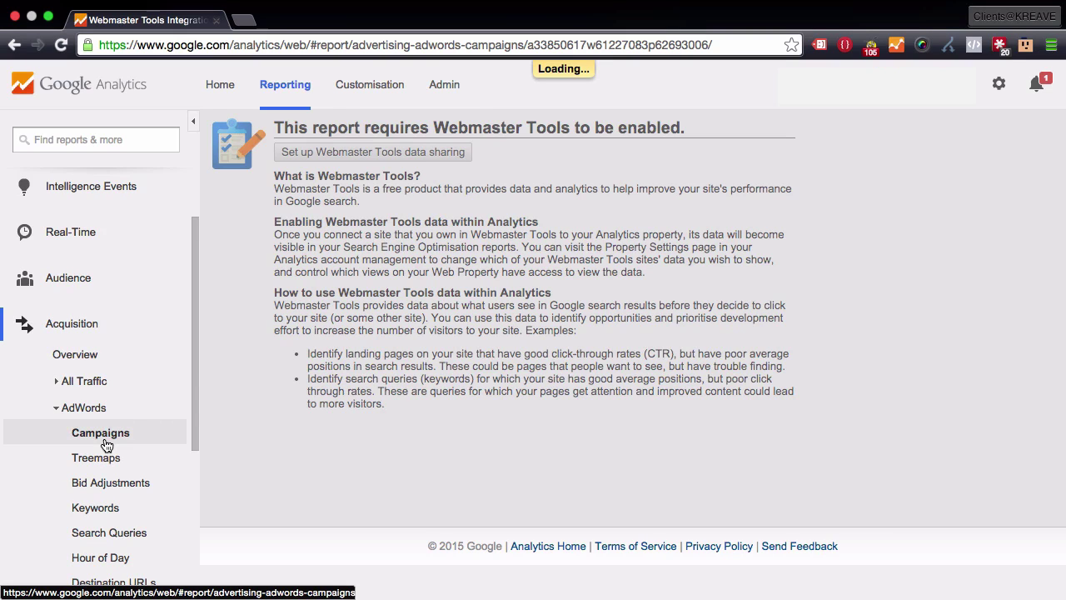
scroll(370, 438, "down", 3)
scroll(372, 457, "down", 5)
scroll(372, 456, "right", 2)
scroll(372, 457, "up", 5)
scroll(372, 456, "up", 2)
scroll(372, 456, "down", 2)
scroll(372, 456, "up", 2)
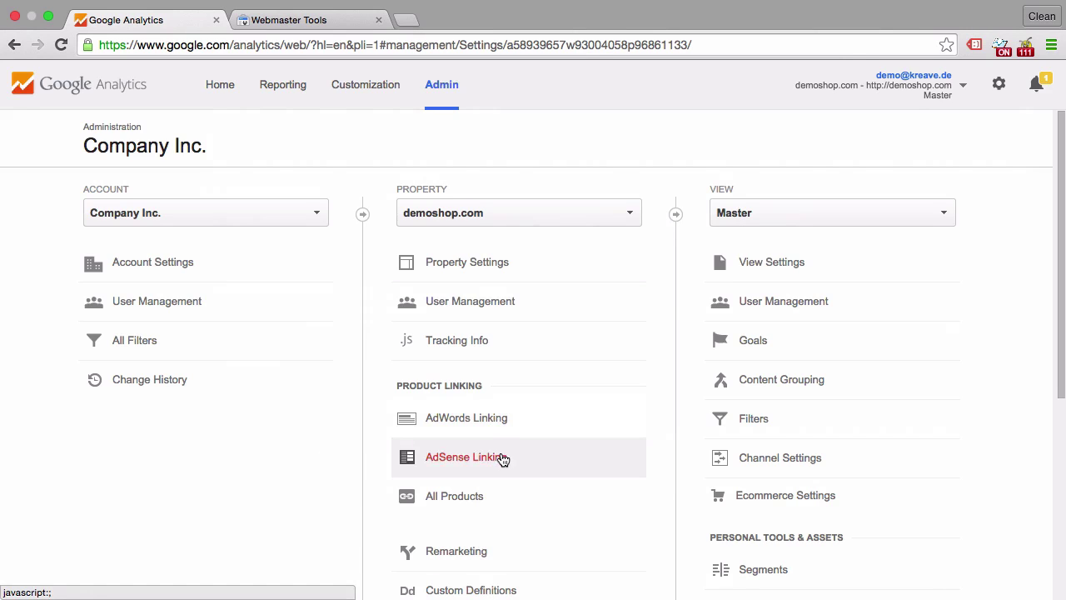
Step: Open All Products under Product Linking and review AdSense, AdWords, BigQuery, DoubleClick and Webmaster Tools
left_click(435, 497)
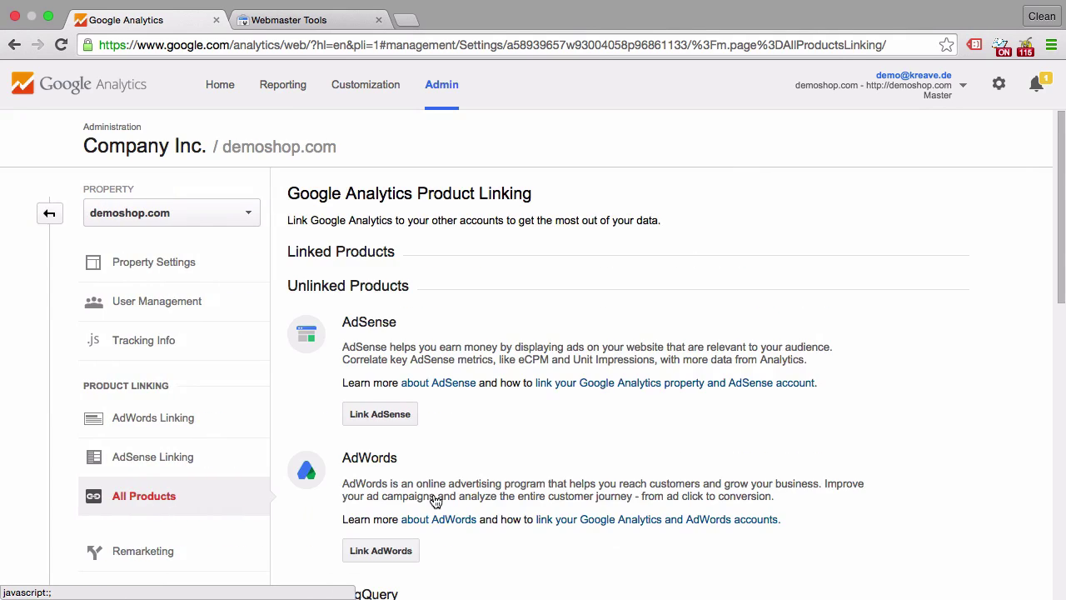
scroll(614, 492, "down", 10)
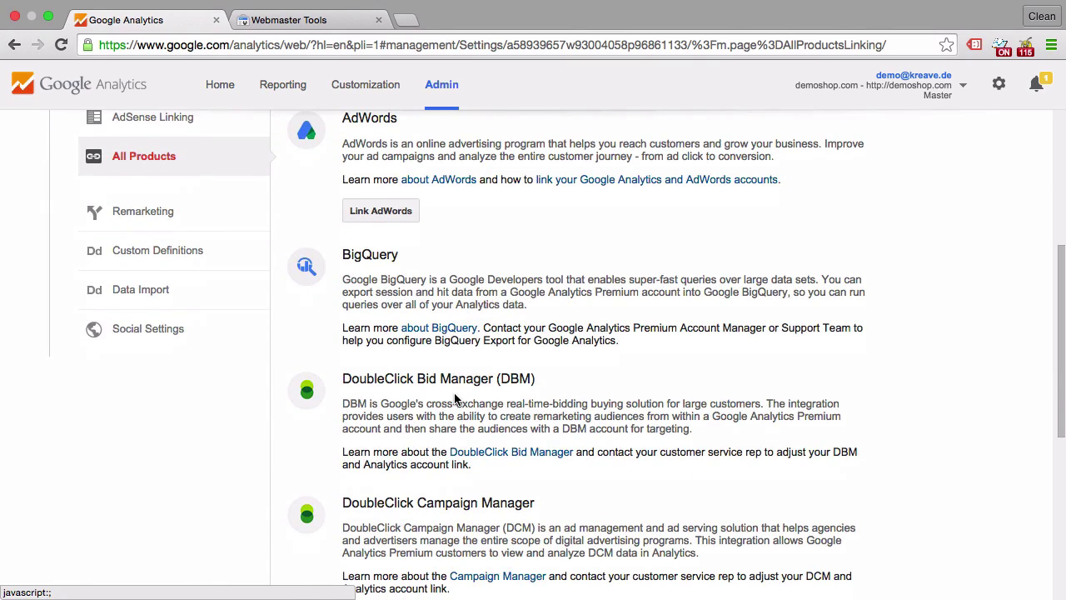
scroll(455, 393, "down", 2)
scroll(455, 393, "down", 2)
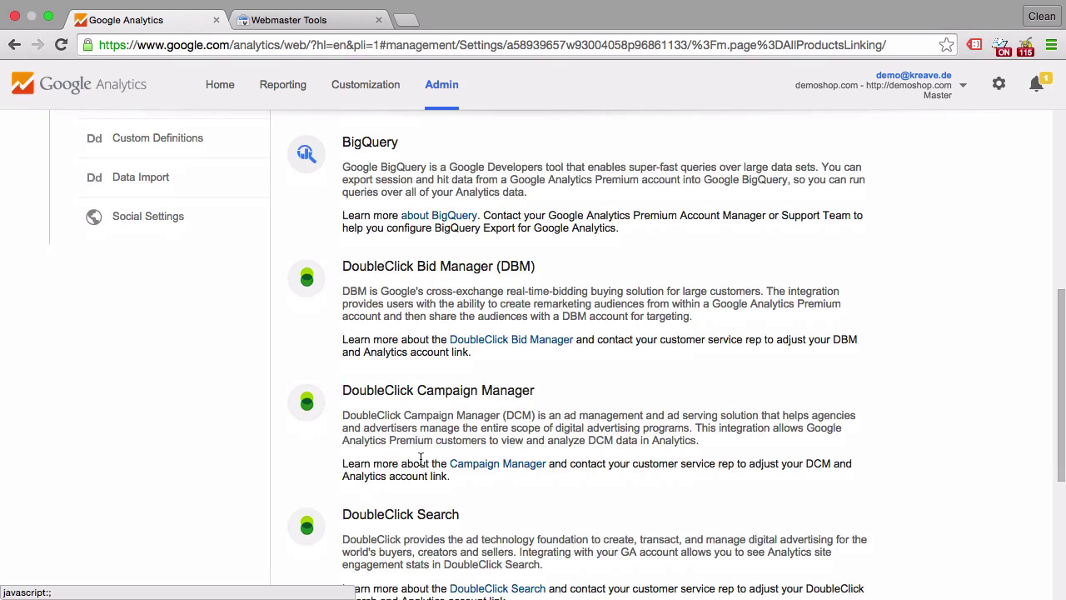
scroll(420, 460, "down", 1)
scroll(420, 460, "down", 2)
scroll(420, 460, "down", 1)
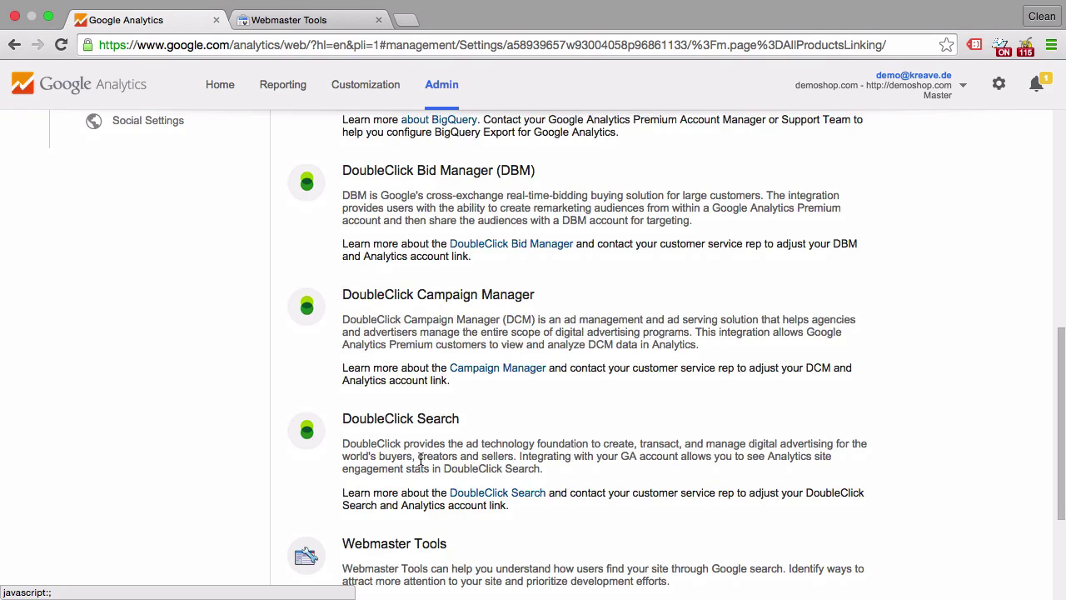
scroll(420, 458, "up", 6)
scroll(424, 463, "up", 4)
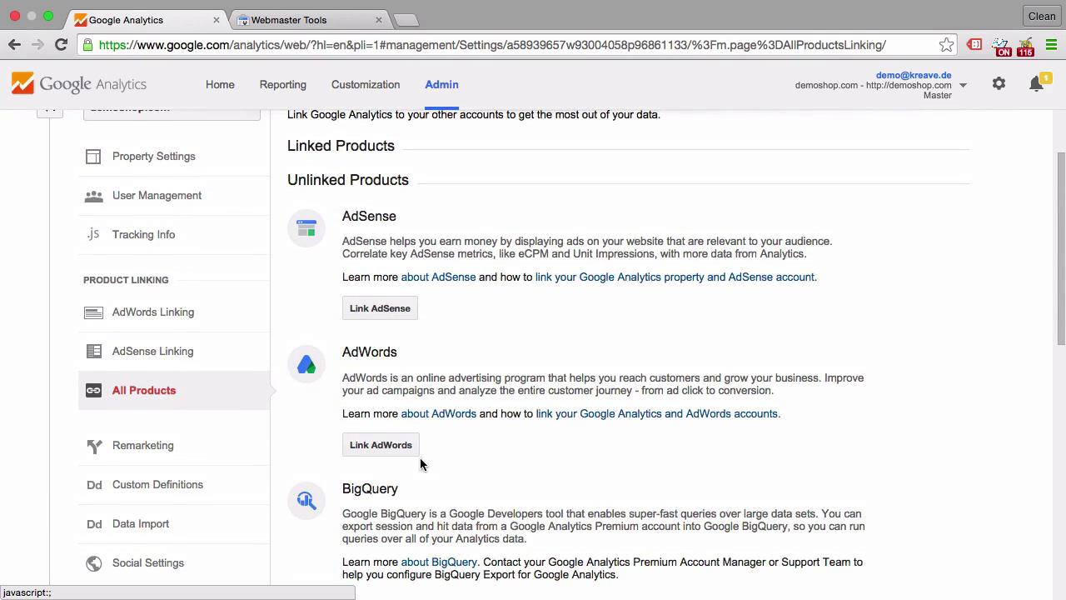